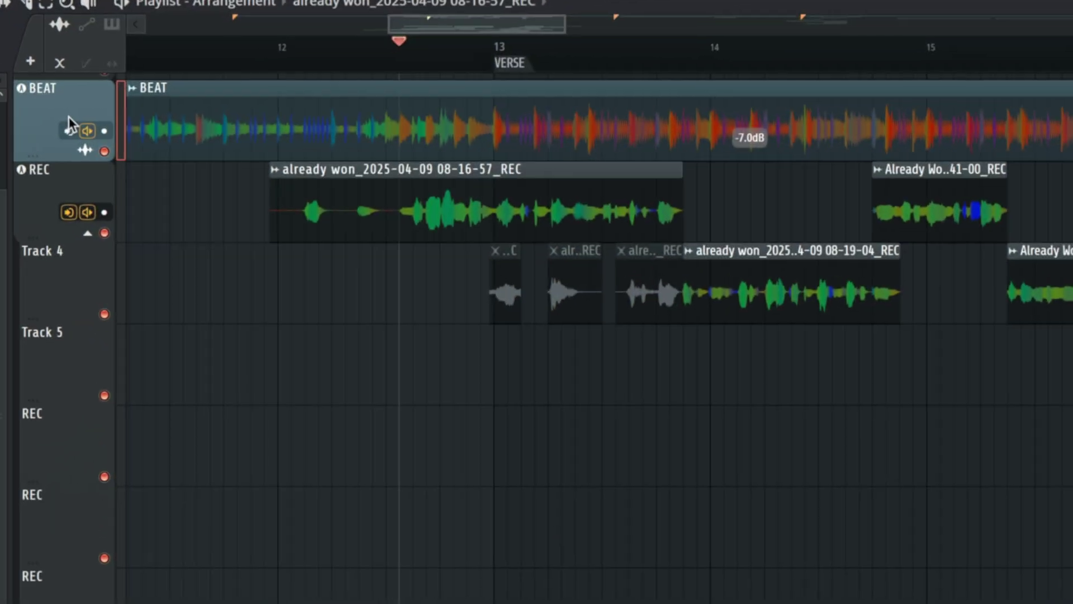
Step: Select the REC vocal track header in the Playlist
{"action": "left_click", "coordinate": [29, 188]}
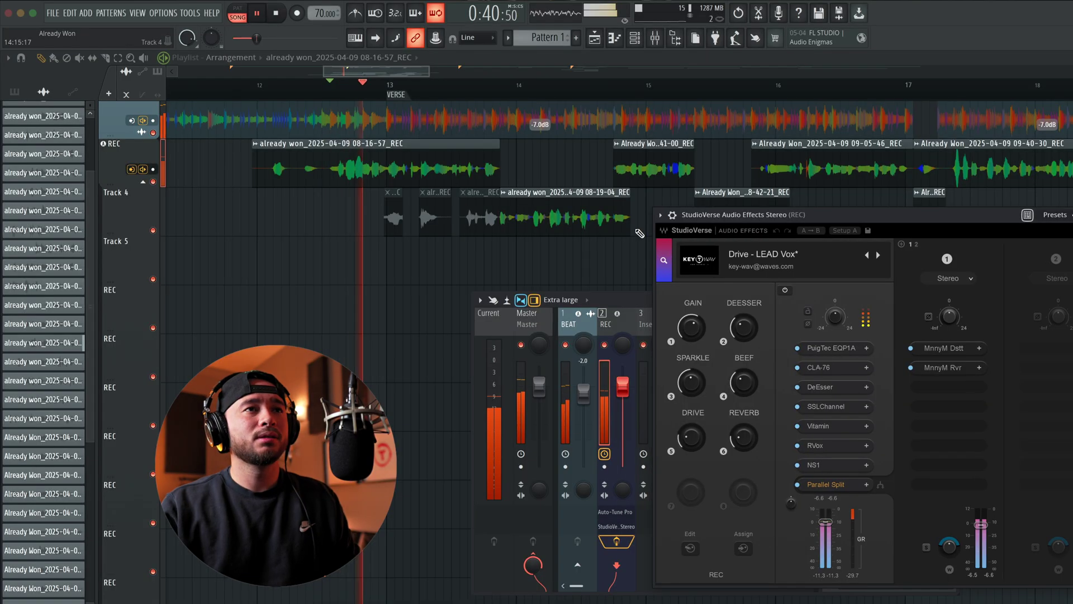
Step: Move the Mixer aside to reveal more inserts and stop playback, returning to the start
{"action": "left_click_drag", "start_coordinate": [603, 306], "coordinate": [464, 289]}
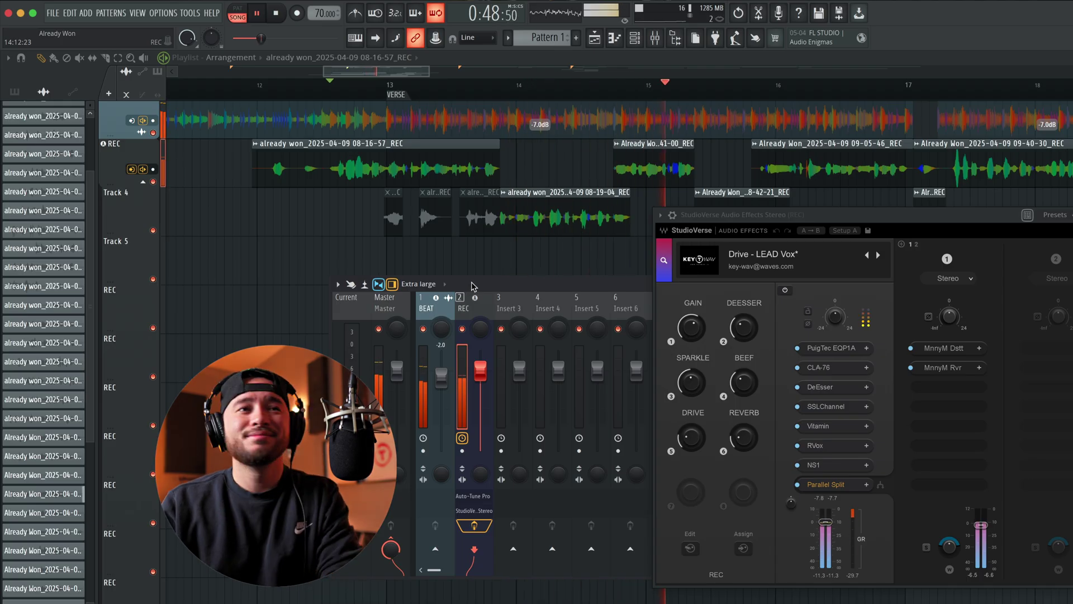
{"action": "left_click", "coordinate": [835, 224]}
{"action": "key", "text": "space"}
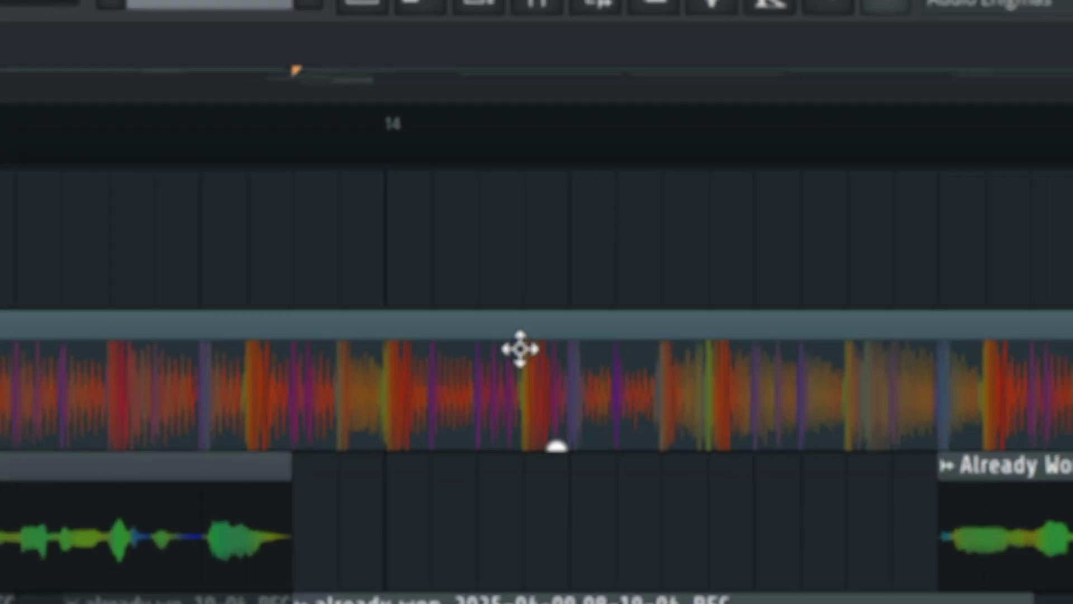
Step: Check the BEAT clip's sample settings and lower its clip volume to -7.0dB
{"action": "double_click", "coordinate": [495, 196]}
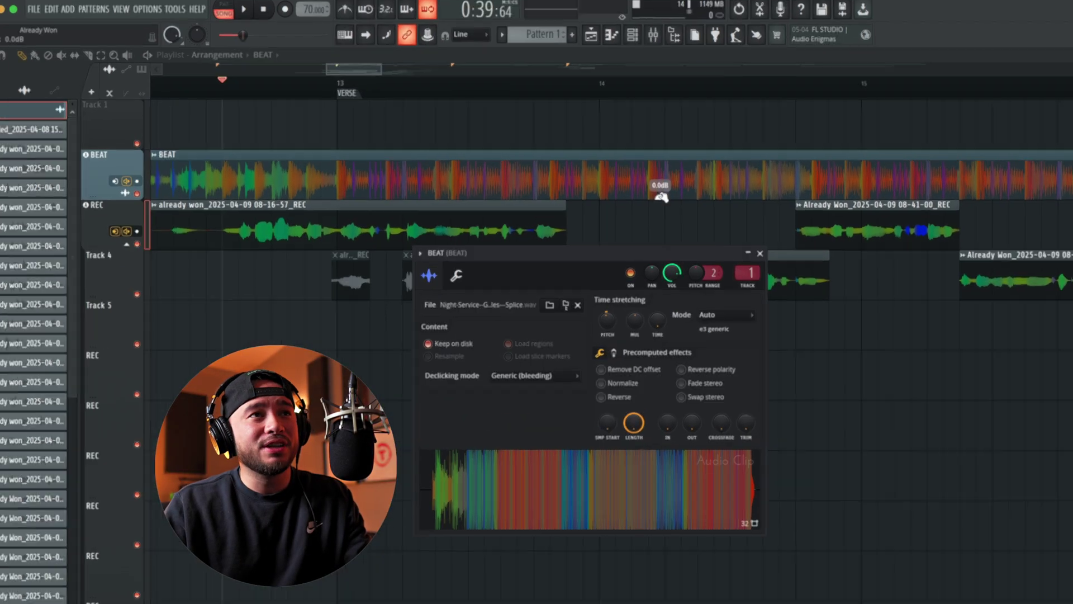
{"action": "left_click_drag", "start_coordinate": [661, 197], "coordinate": [662, 200]}
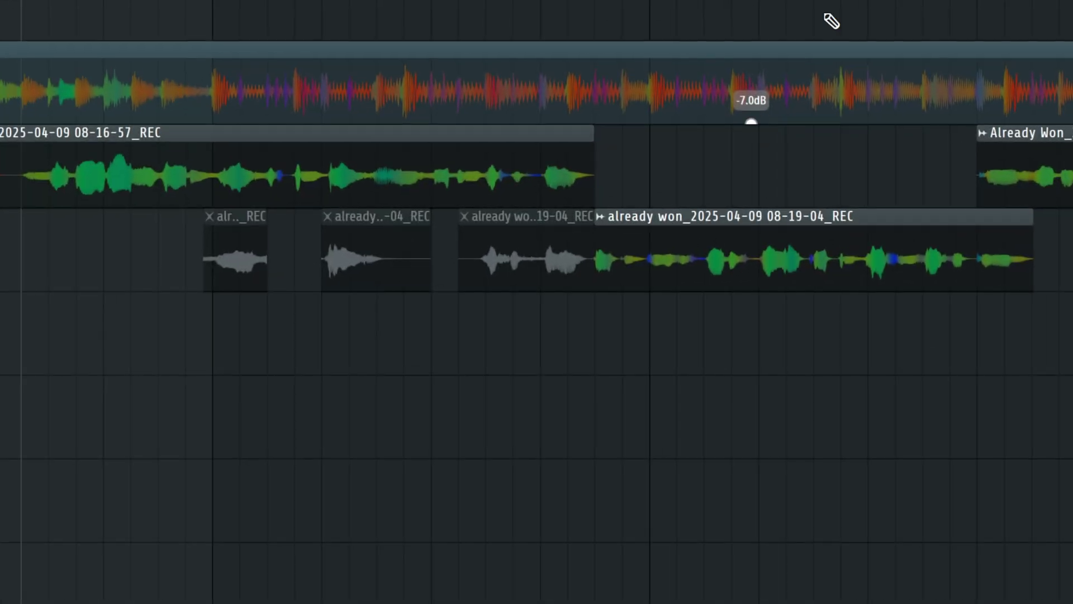
Step: Show the Mixer (F9) over the playlist, with the BEAT insert at -2.0
{"action": "key", "text": "F9"}
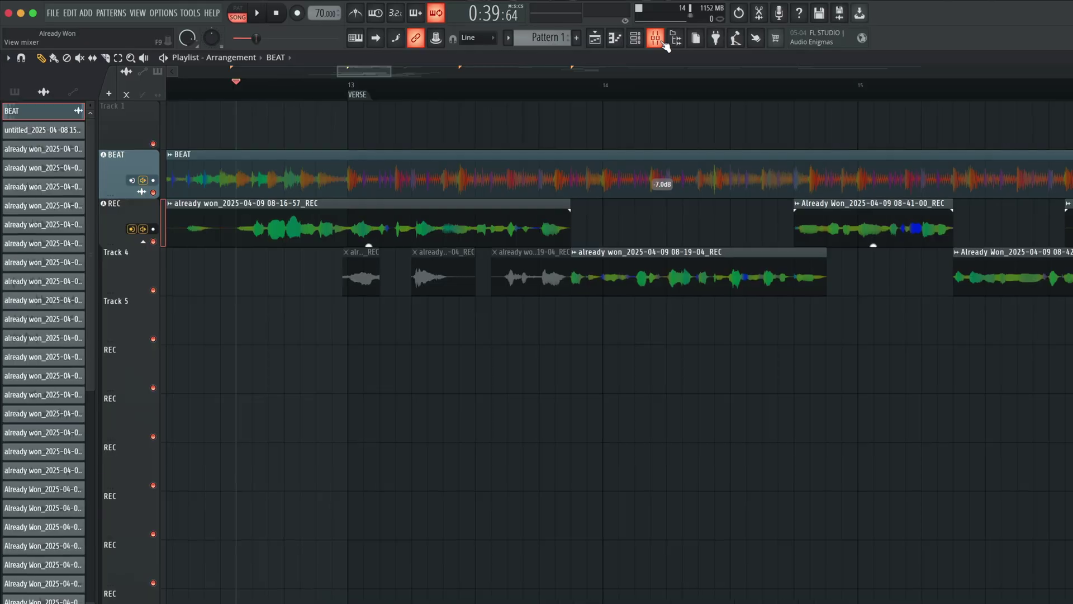
{"action": "left_click", "coordinate": [652, 31]}
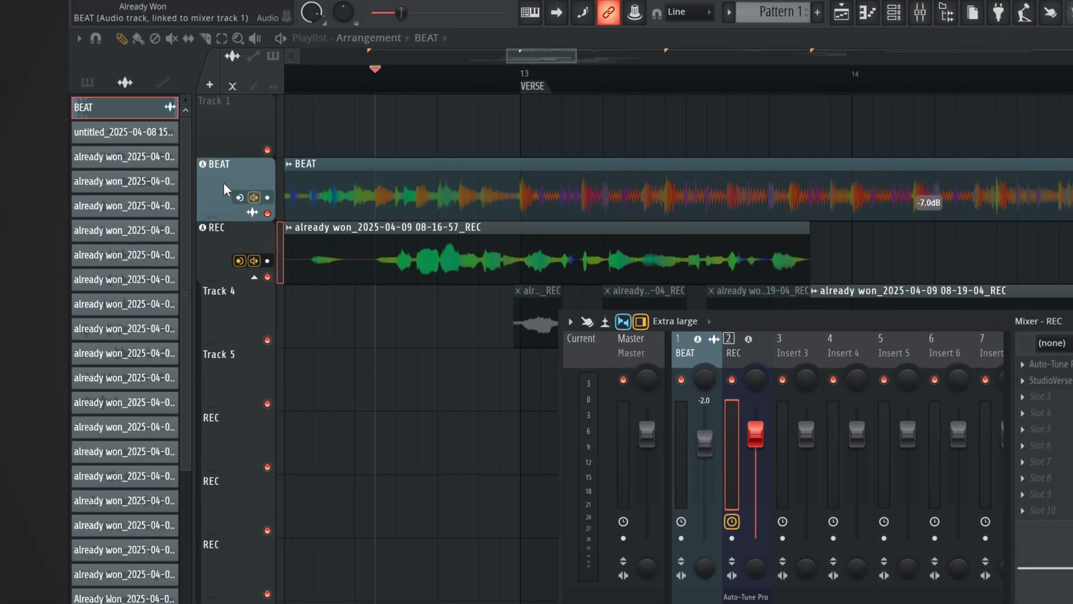
Step: Route the REC mixer track into BEAT using 'Sidechain to this track only'
{"action": "left_click", "coordinate": [698, 353]}
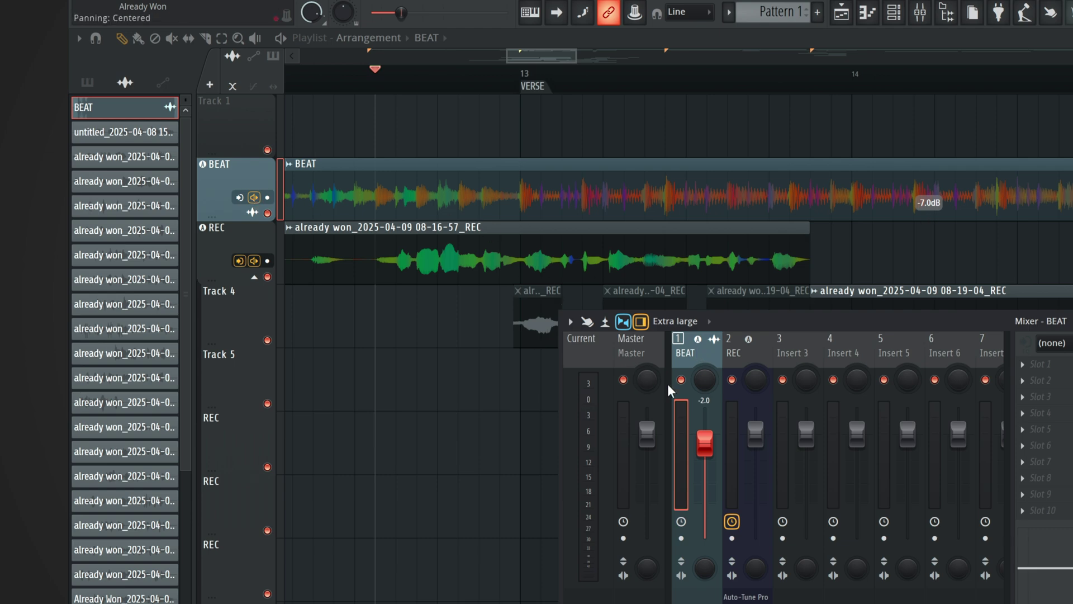
{"action": "left_click", "coordinate": [762, 355]}
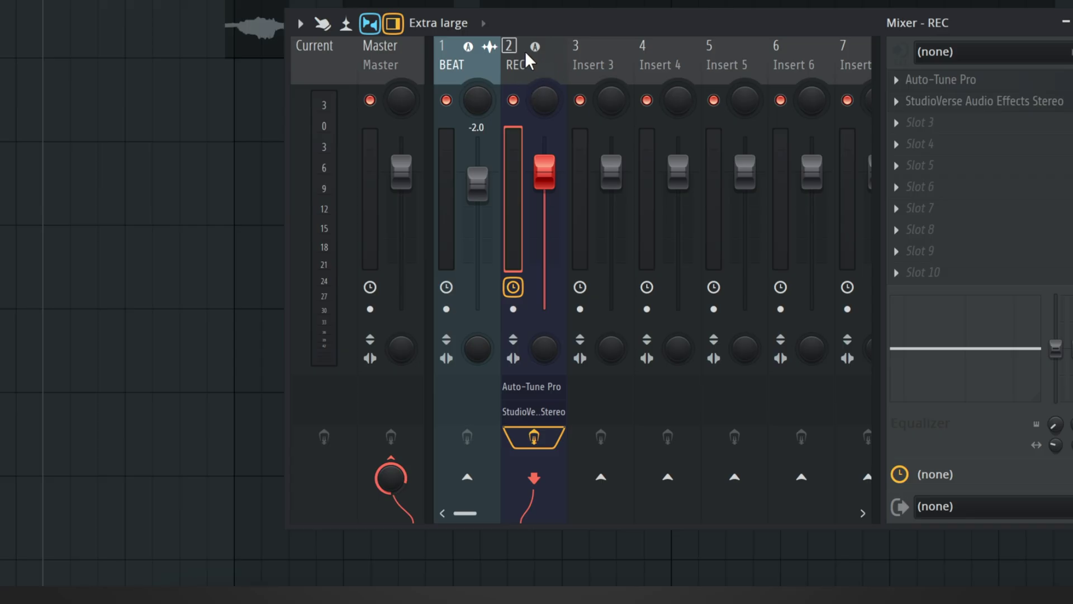
{"action": "right_click", "coordinate": [474, 480]}
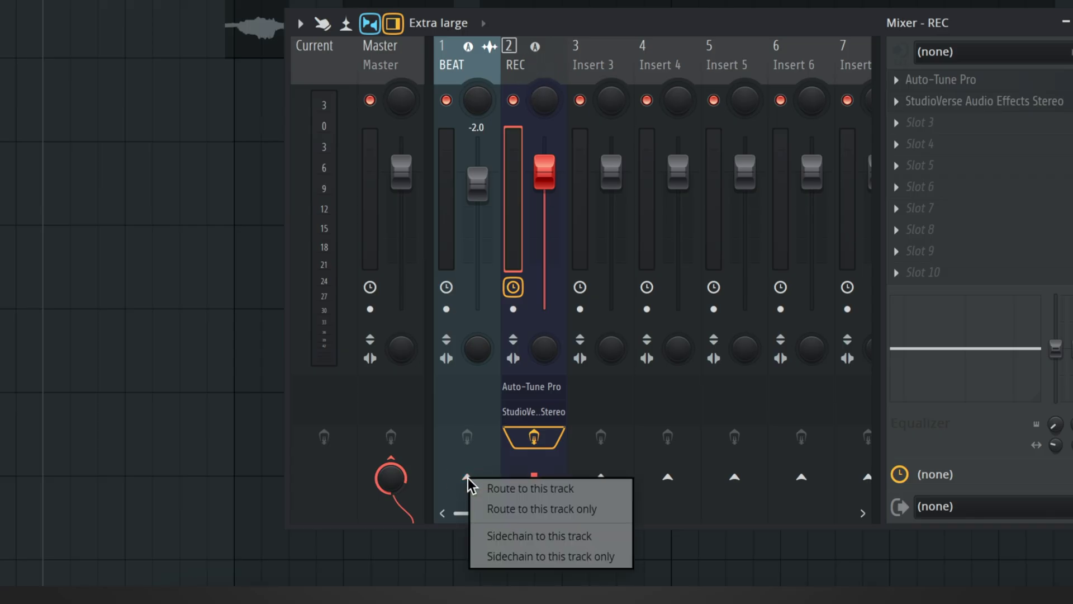
{"action": "left_click", "coordinate": [584, 557]}
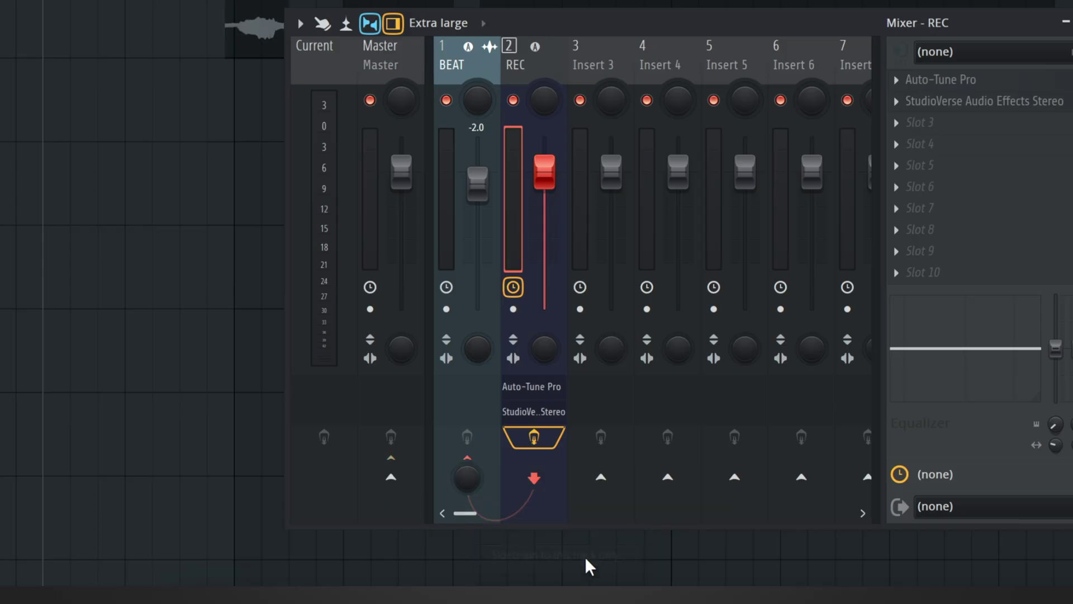
{"action": "left_click", "coordinate": [450, 65]}
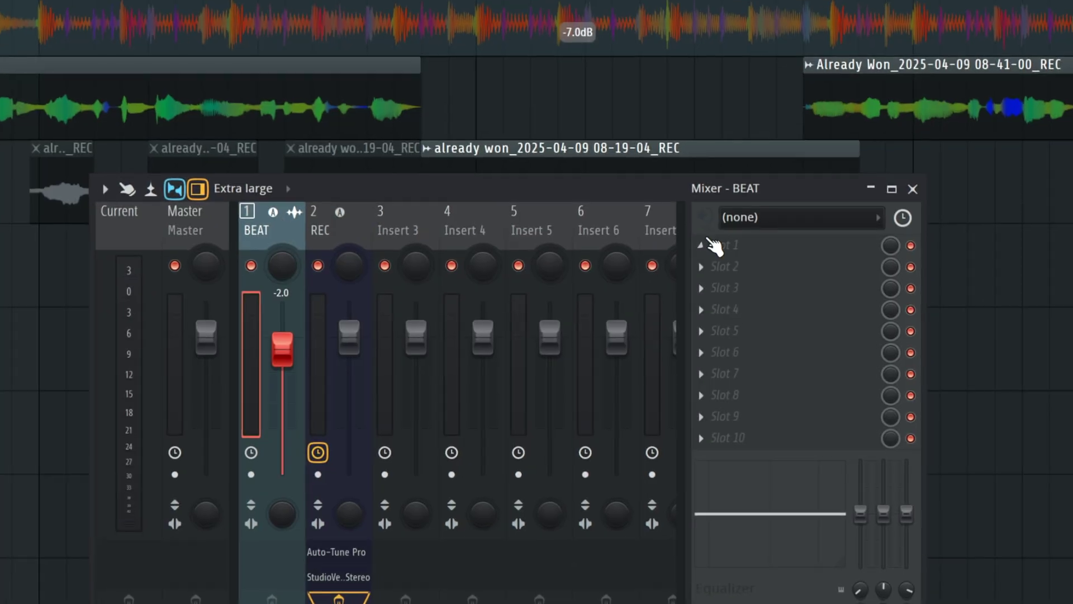
Step: Insert Patcher in BEAT's Slot 1 and load its Multiband Sidechain preset
{"action": "left_click", "coordinate": [706, 249]}
{"action": "left_click", "coordinate": [595, 169]}
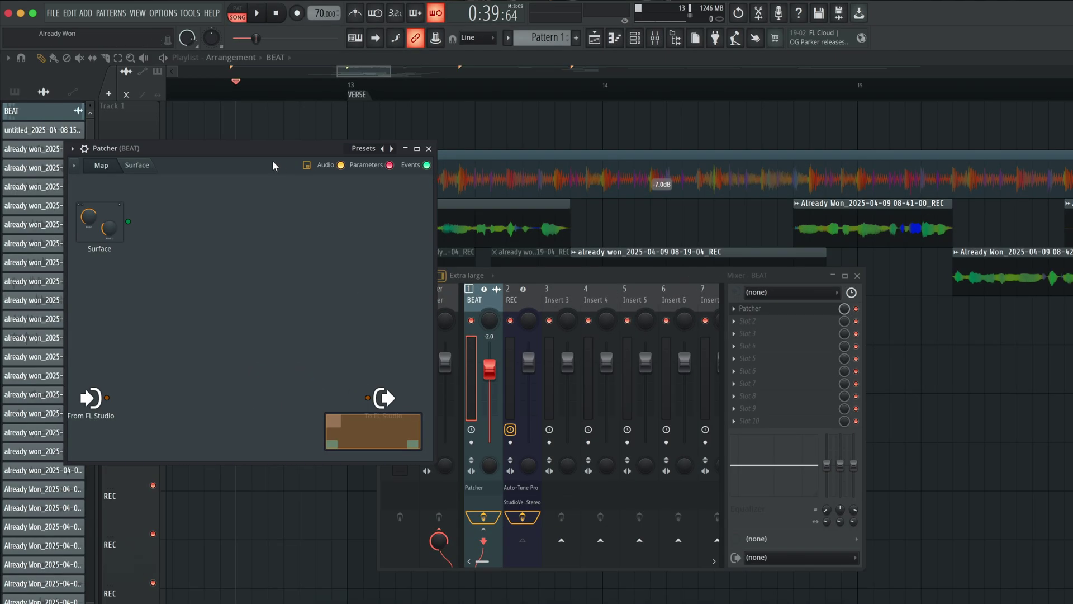
{"action": "left_click_drag", "start_coordinate": [326, 153], "coordinate": [644, 227]}
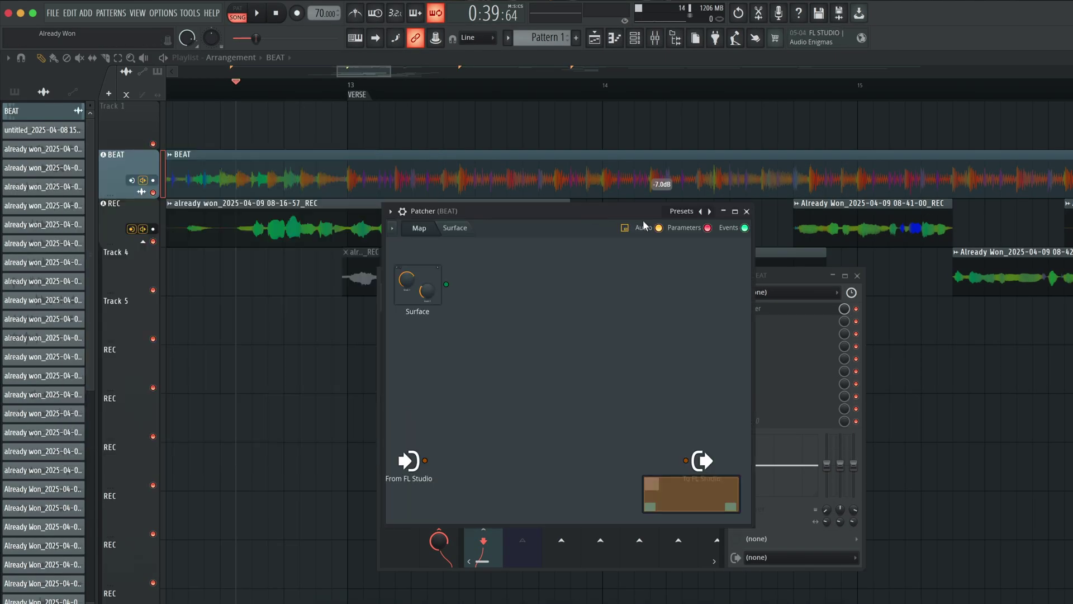
{"action": "left_click", "coordinate": [710, 211]}
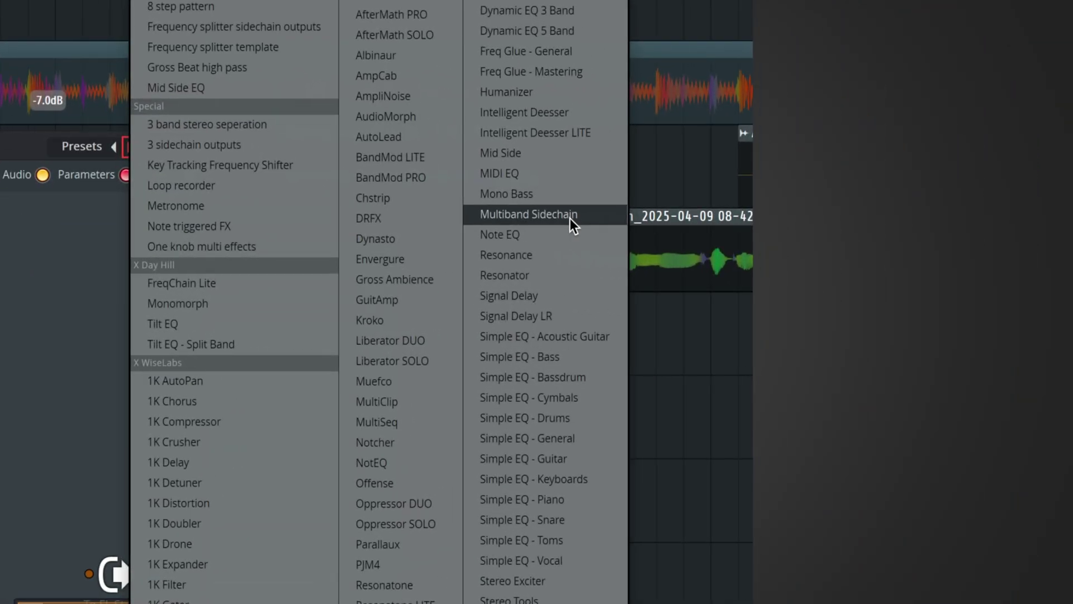
{"action": "left_click", "coordinate": [574, 217]}
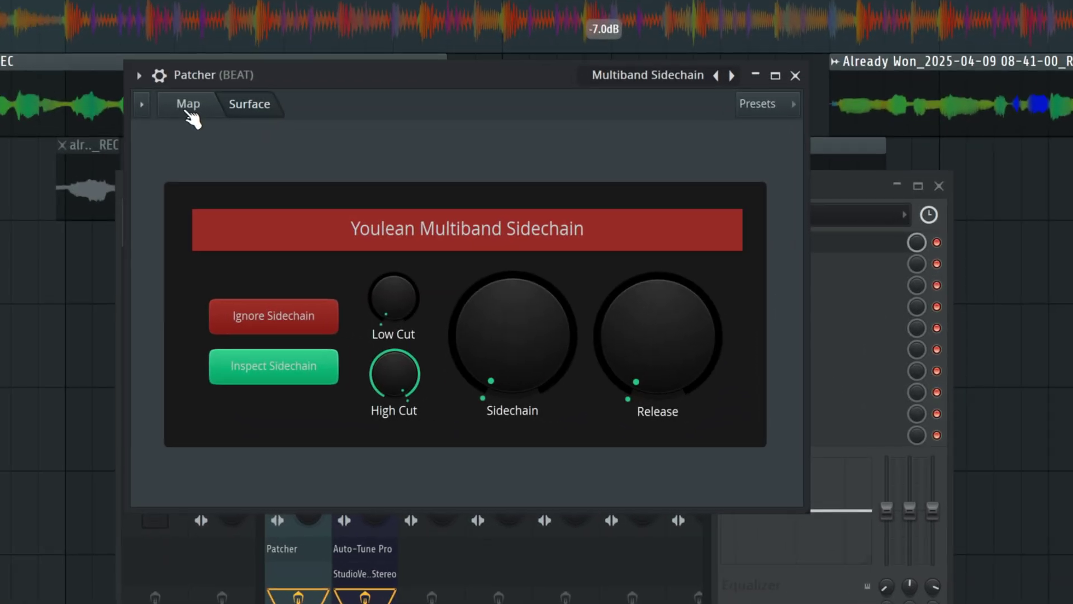
{"action": "left_click", "coordinate": [189, 112]}
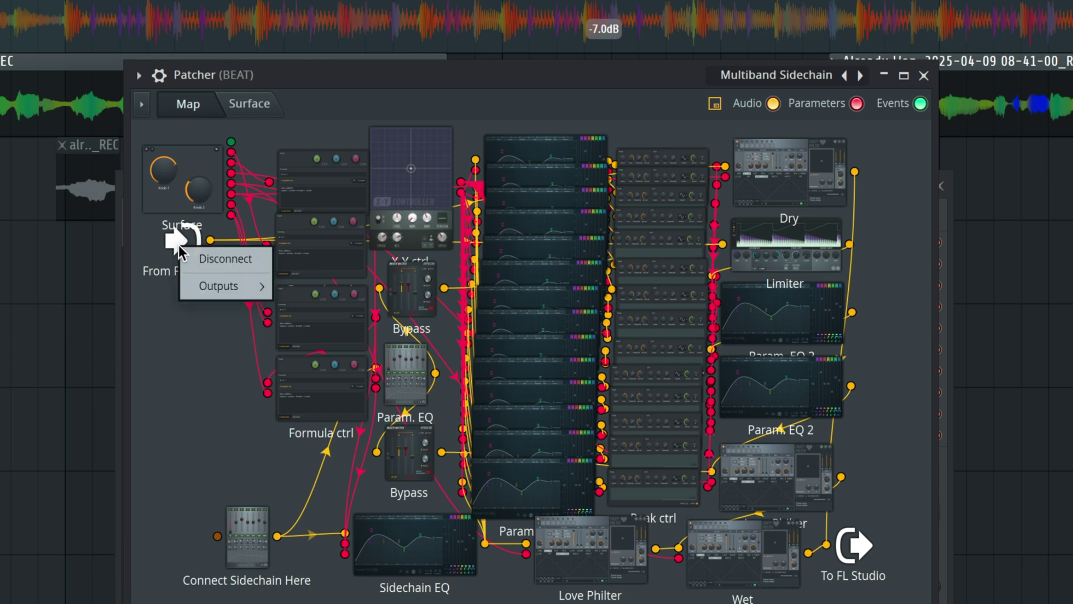
Step: In Patcher, add REC as an audio output and wire it into Connect Sidechain Here
{"action": "mouse_move", "coordinate": [227, 291]}
{"action": "mouse_move", "coordinate": [307, 283]}
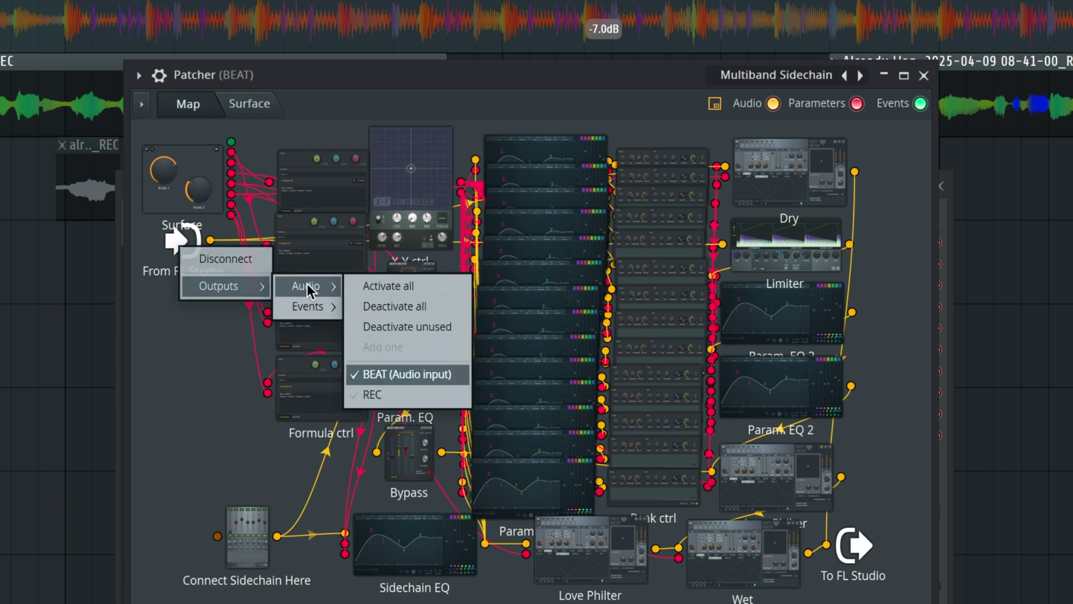
{"action": "left_click", "coordinate": [377, 394]}
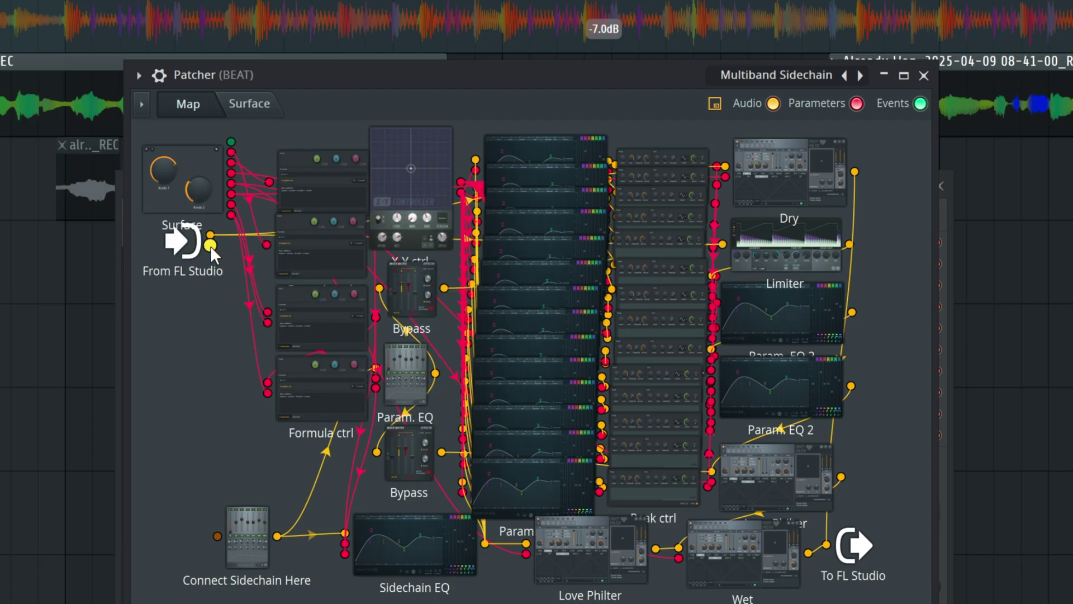
{"action": "left_click_drag", "start_coordinate": [211, 246], "coordinate": [216, 254]}
{"action": "left_click_drag", "start_coordinate": [208, 487], "coordinate": [217, 536]}
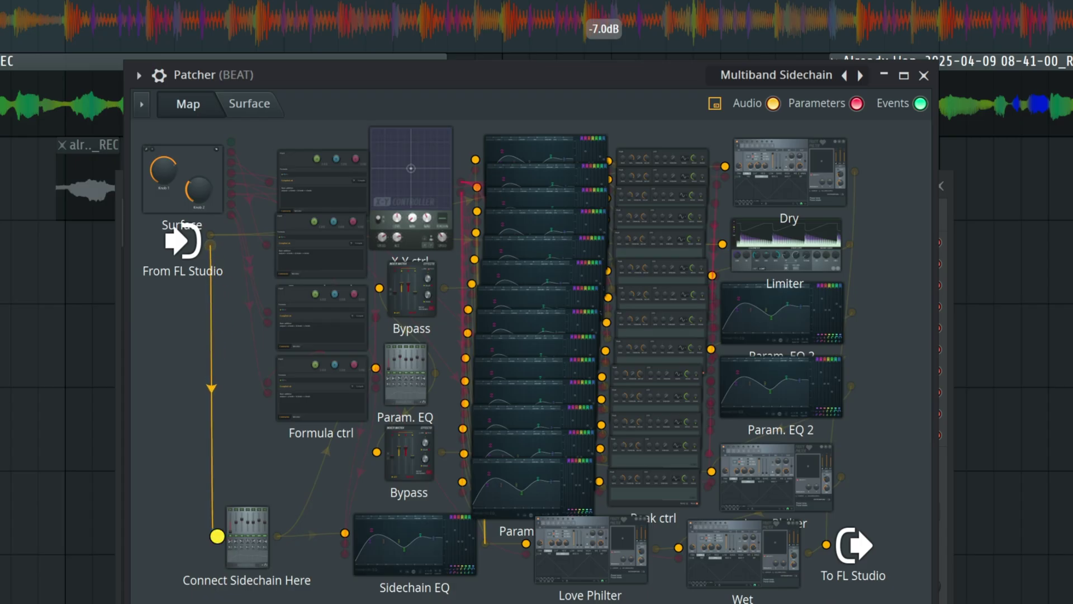
{"action": "left_click_drag", "start_coordinate": [218, 536], "coordinate": [217, 536]}
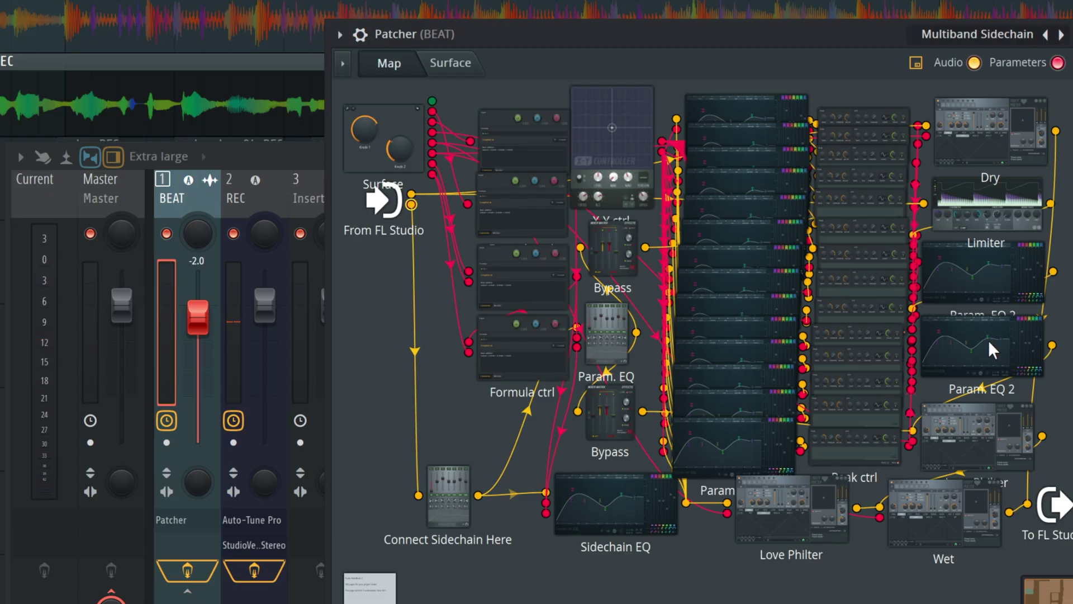
Step: Open the Param. EQ 2 display, move it aside, and show the Youlean Multiband Sidechain surface
{"action": "double_click", "coordinate": [992, 351]}
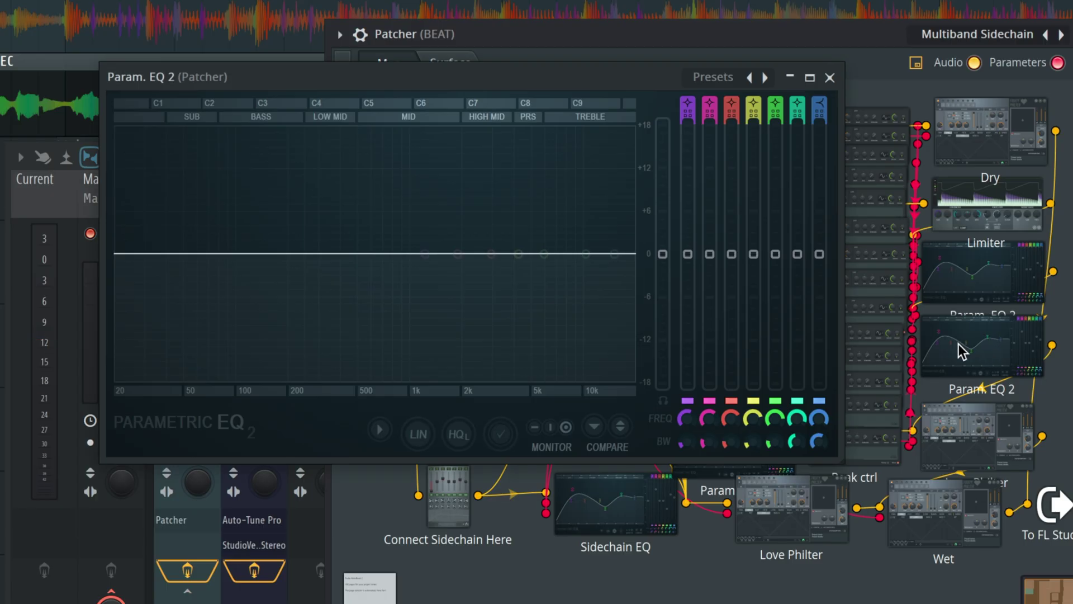
{"action": "left_click_drag", "start_coordinate": [492, 87], "coordinate": [34, 372]}
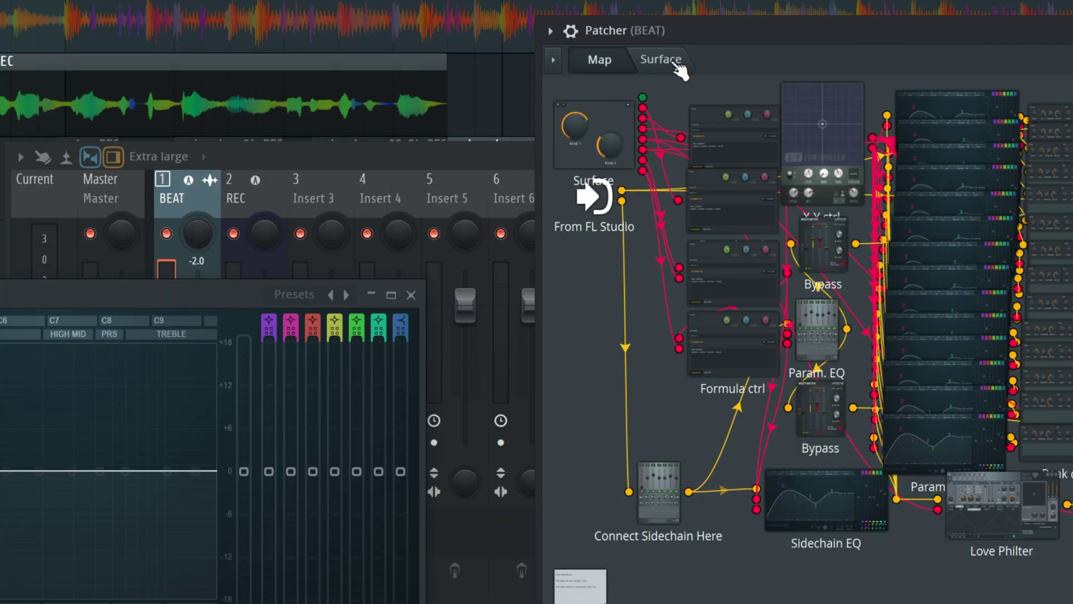
{"action": "left_click", "coordinate": [660, 60]}
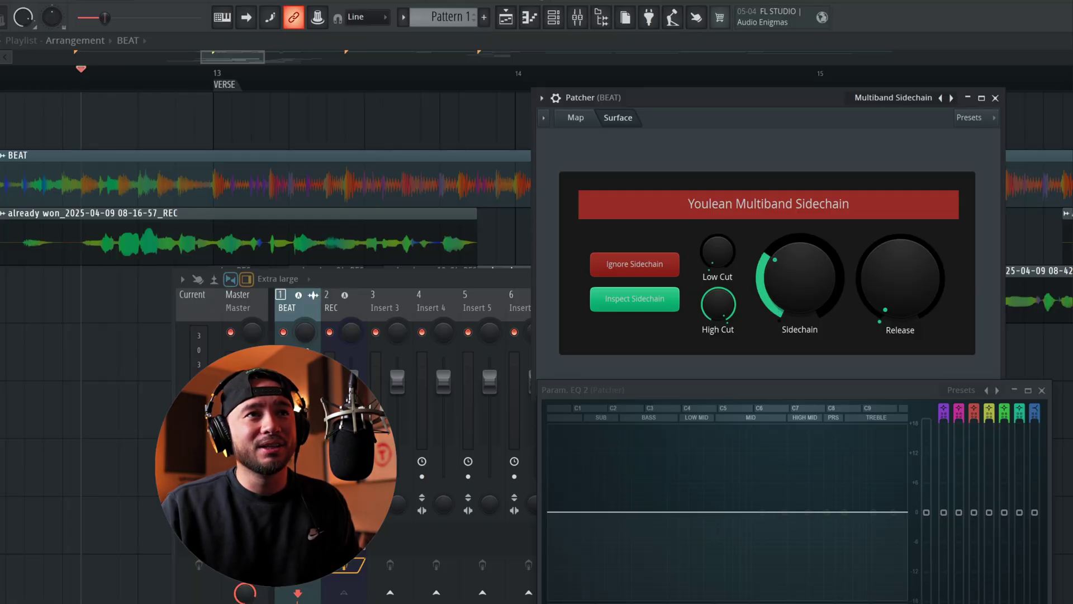
Step: Play the verse to hear the beat ducking, stop, and restart from the start marker
{"action": "key", "text": "space"}
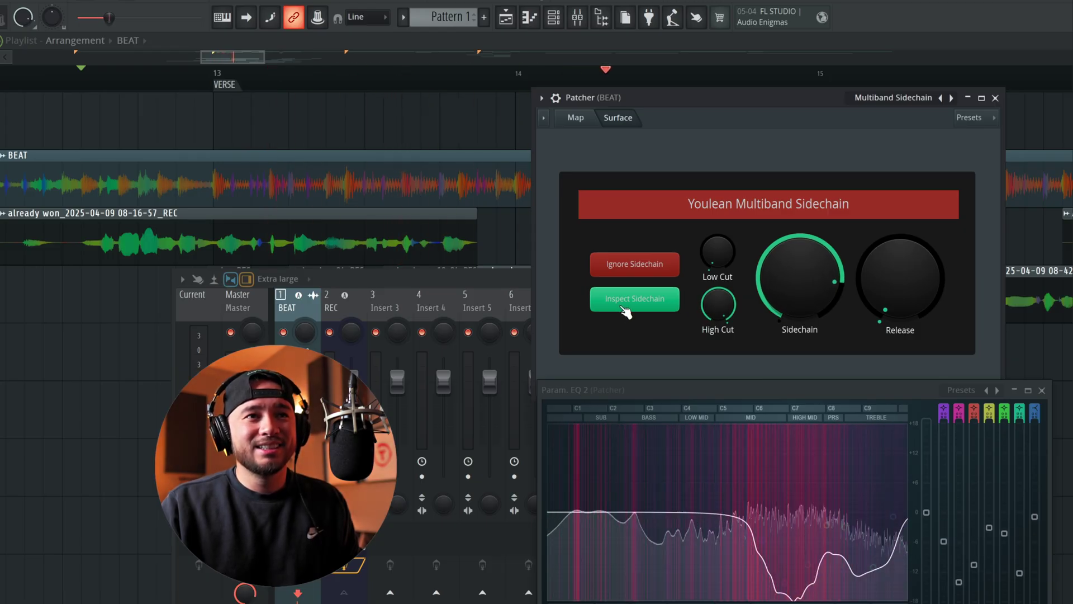
{"action": "key", "text": "space"}
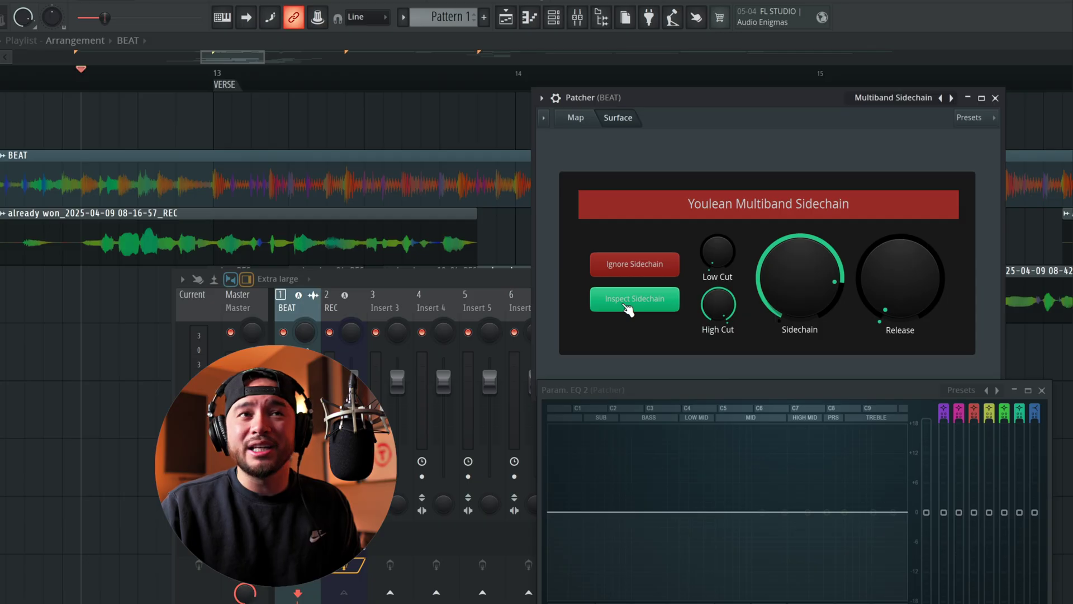
{"action": "key", "text": "space"}
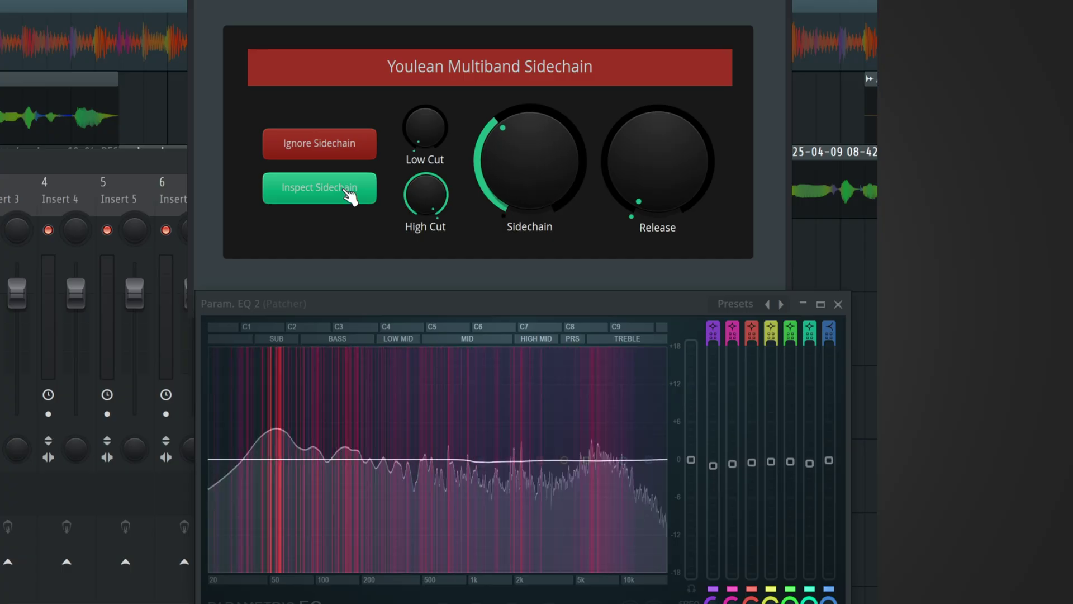
Step: Listen to the REC vocal alone via Inspect Sidechain during playback, then stop playback
{"action": "left_click", "coordinate": [335, 194]}
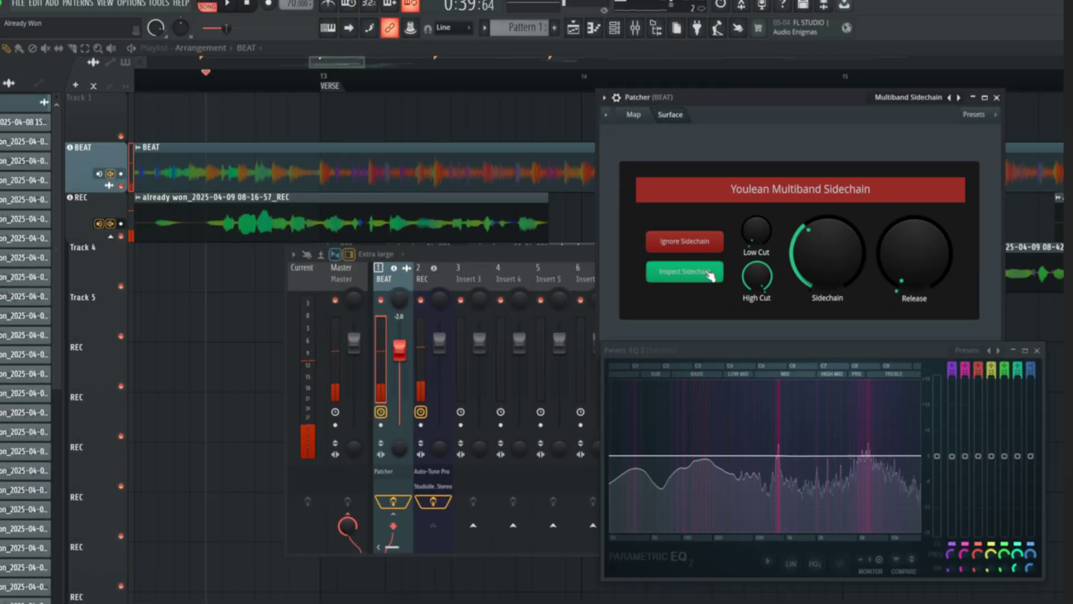
{"action": "key", "text": "space"}
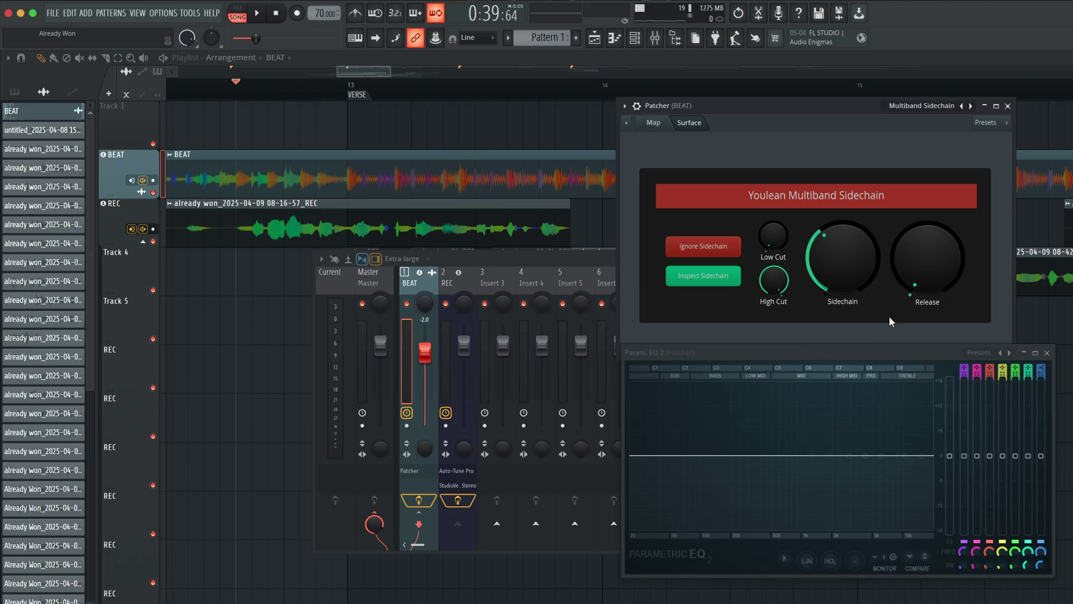
Step: Play the song while switching between the REC and BEAT inserts, then stop and reopen BEAT's Patcher
{"action": "left_click", "coordinate": [447, 283]}
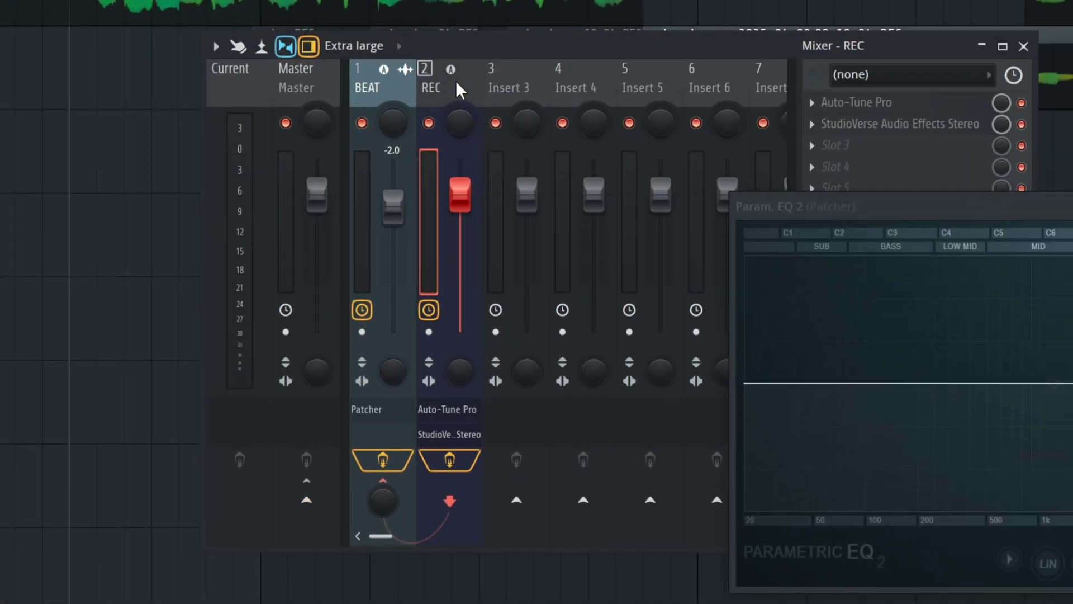
{"action": "left_click", "coordinate": [318, 511]}
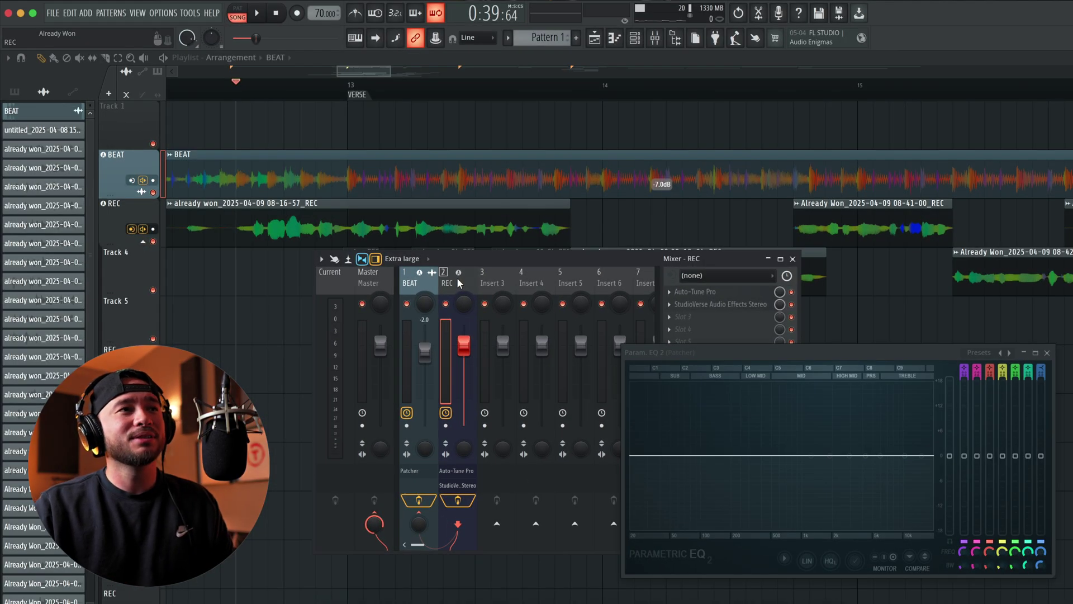
{"action": "key", "text": "space"}
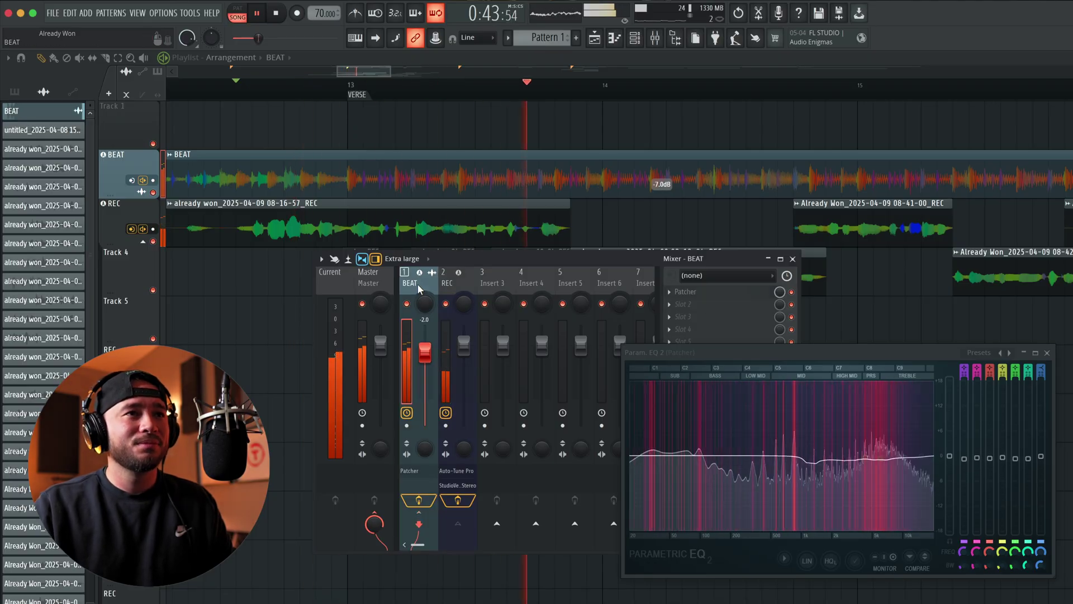
{"action": "key", "text": "Left"}
{"action": "left_click", "coordinate": [696, 291]}
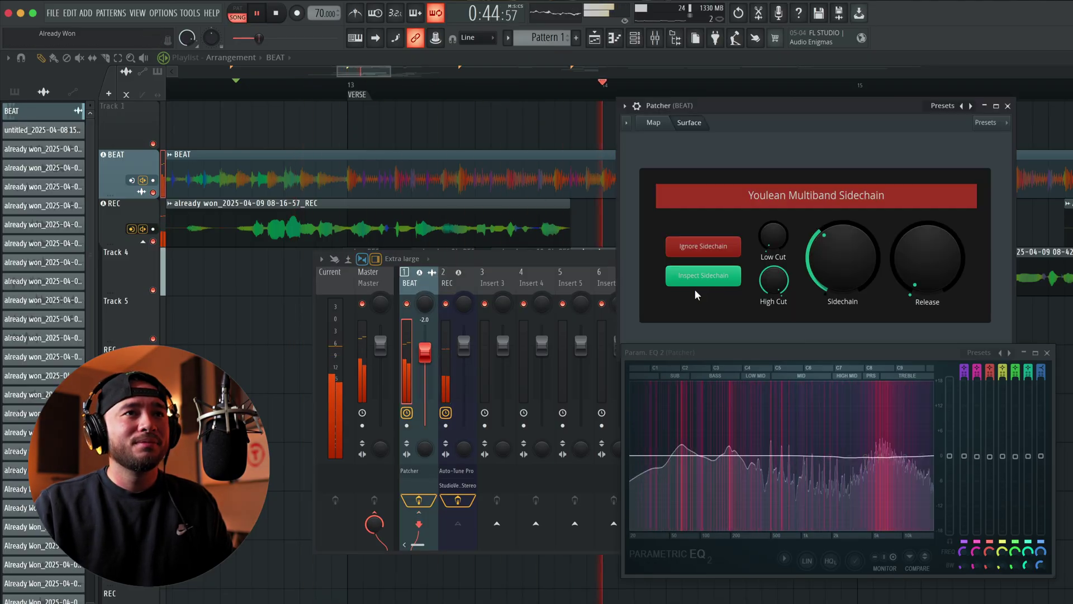
{"action": "left_click", "coordinate": [1008, 106]}
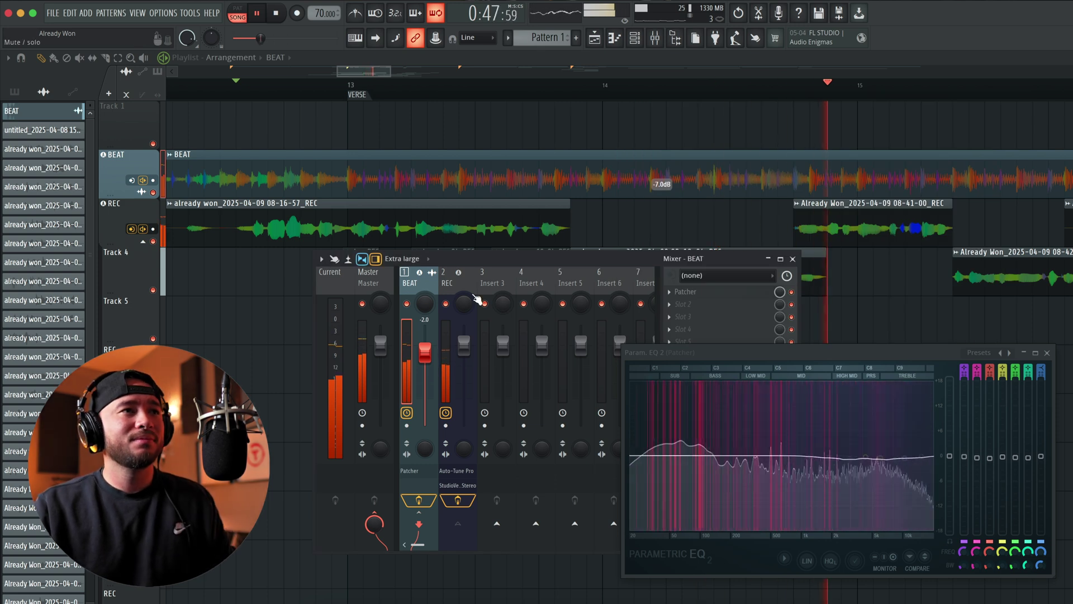
{"action": "left_click", "coordinate": [447, 284]}
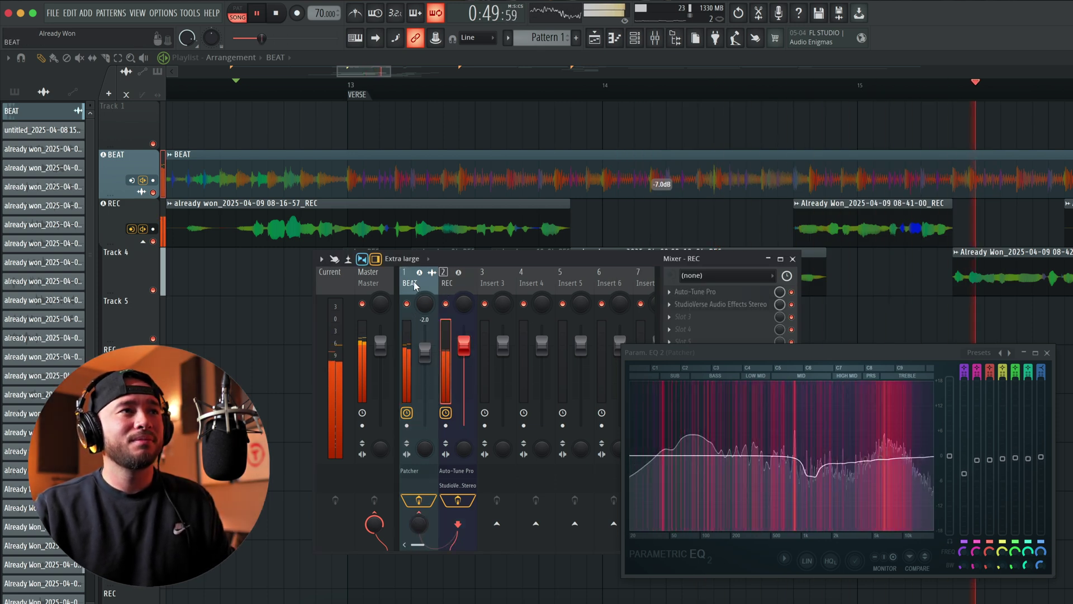
{"action": "key", "text": "Left"}
{"action": "key", "text": "space"}
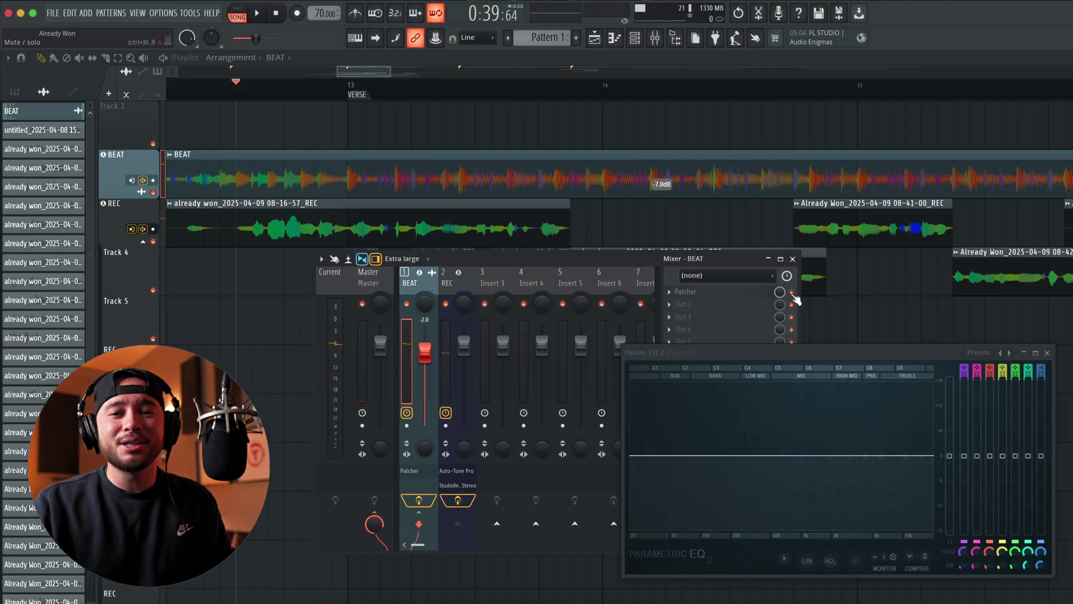
{"action": "left_click", "coordinate": [734, 297]}
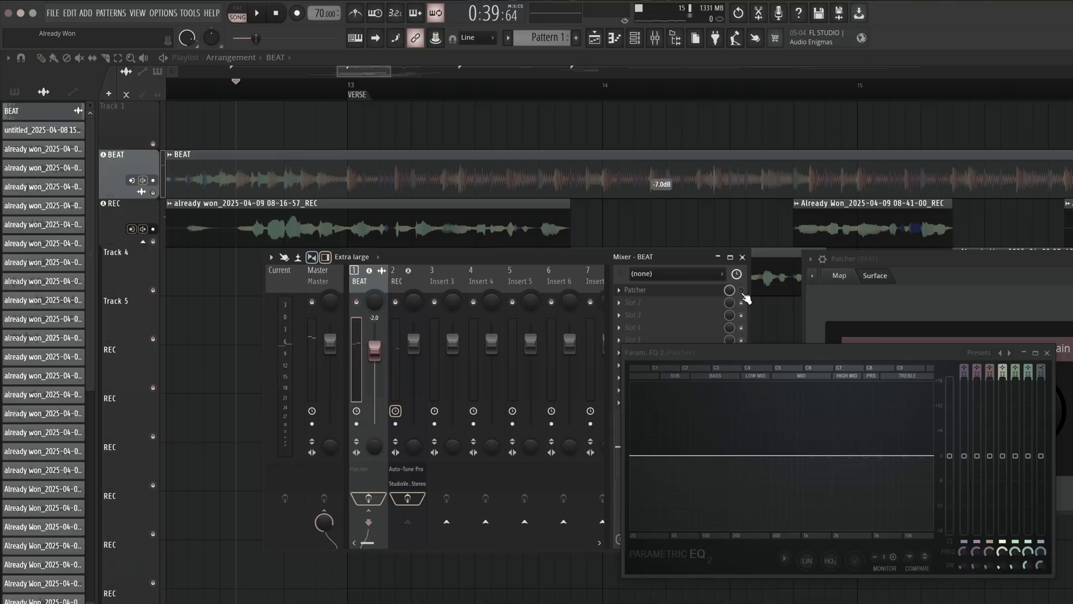
Step: Play the song, restart playback, and move the Patcher (BEAT) window to reveal the Youlean sidechain controls
{"action": "key", "text": "space"}
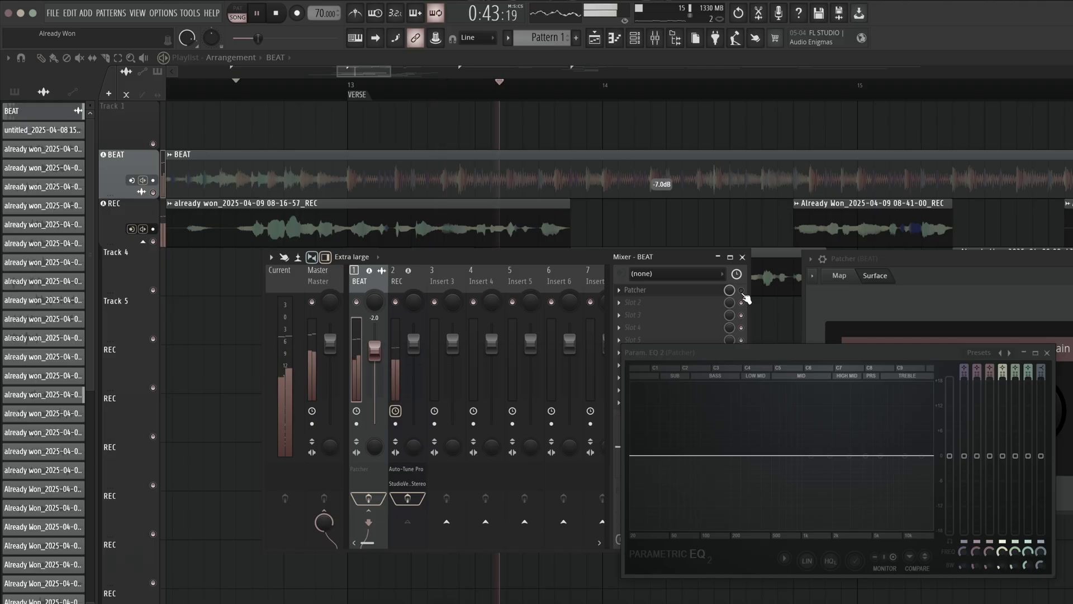
{"action": "key", "text": "space"}
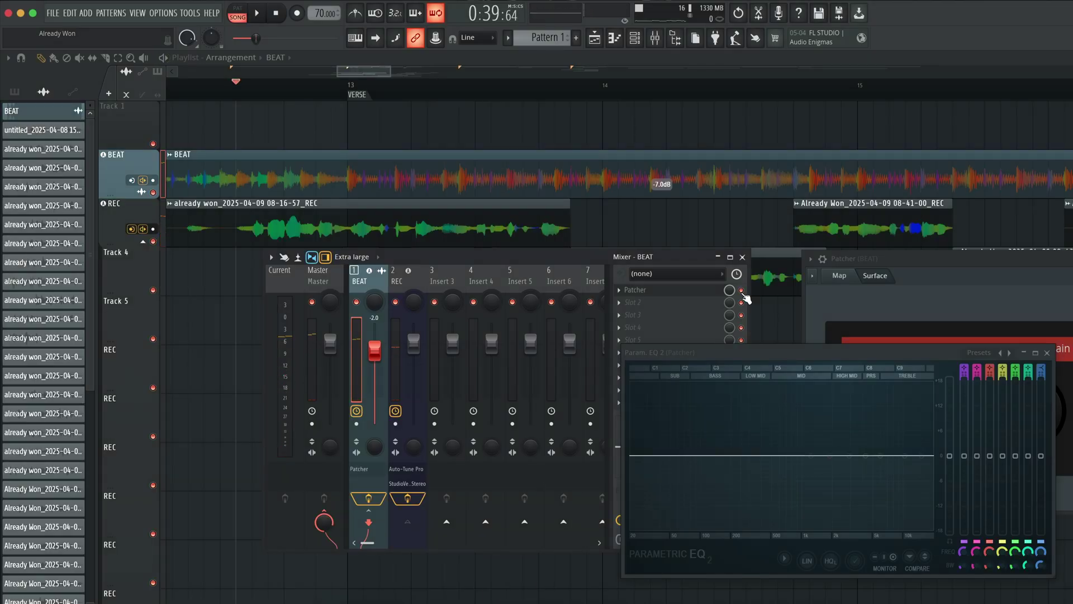
{"action": "key", "text": "space"}
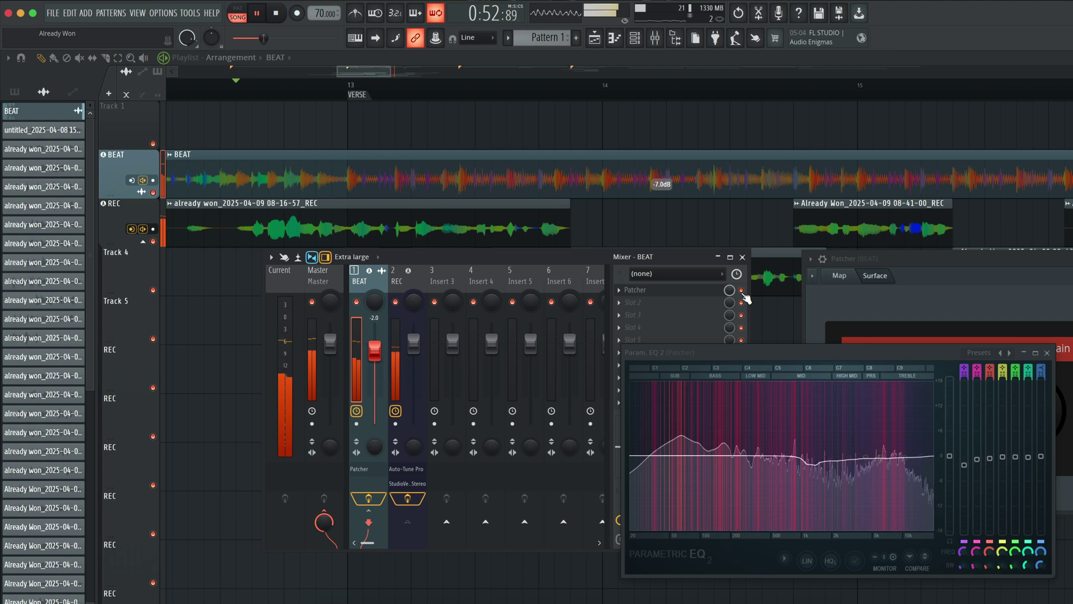
{"action": "left_click_drag", "start_coordinate": [944, 256], "coordinate": [812, 119]}
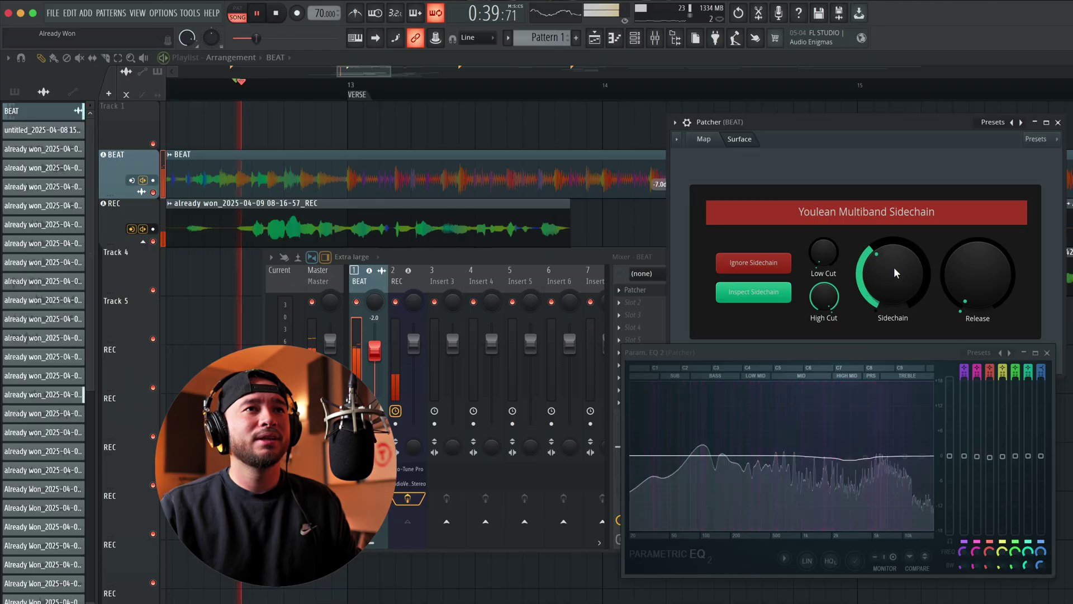
Step: Turn the Youlean Sidechain knob up to about 2 o'clock and stop playback
{"action": "left_click_drag", "start_coordinate": [894, 267], "coordinate": [894, 223]}
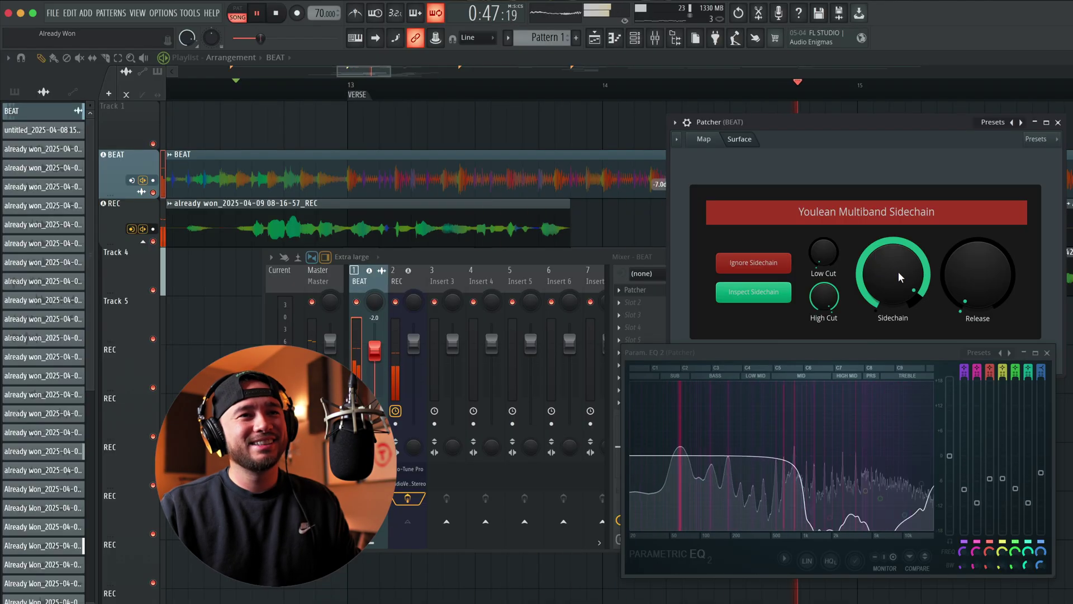
{"action": "key", "text": "space"}
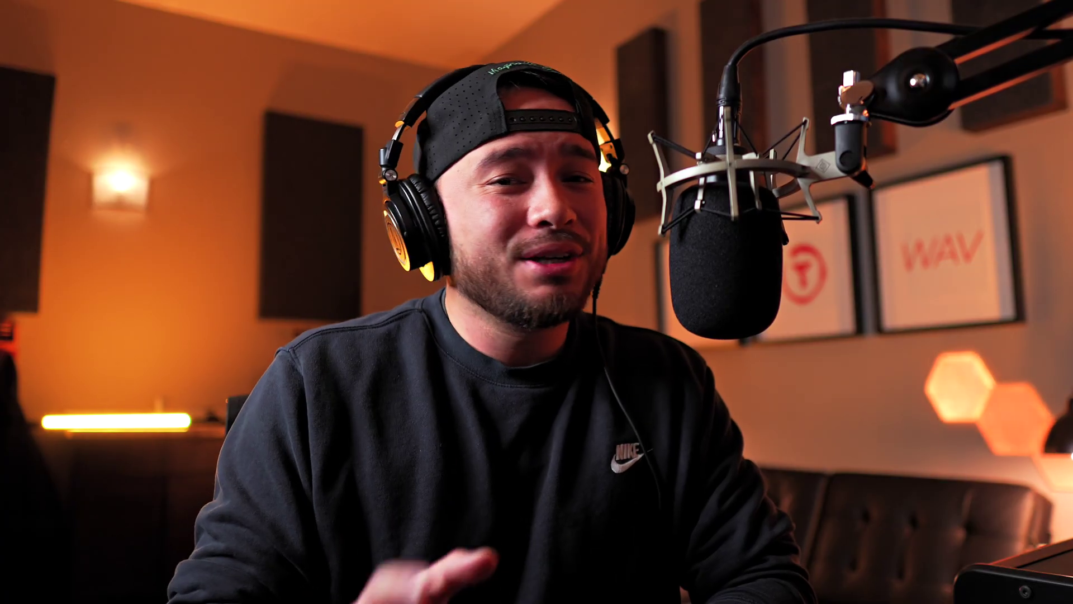